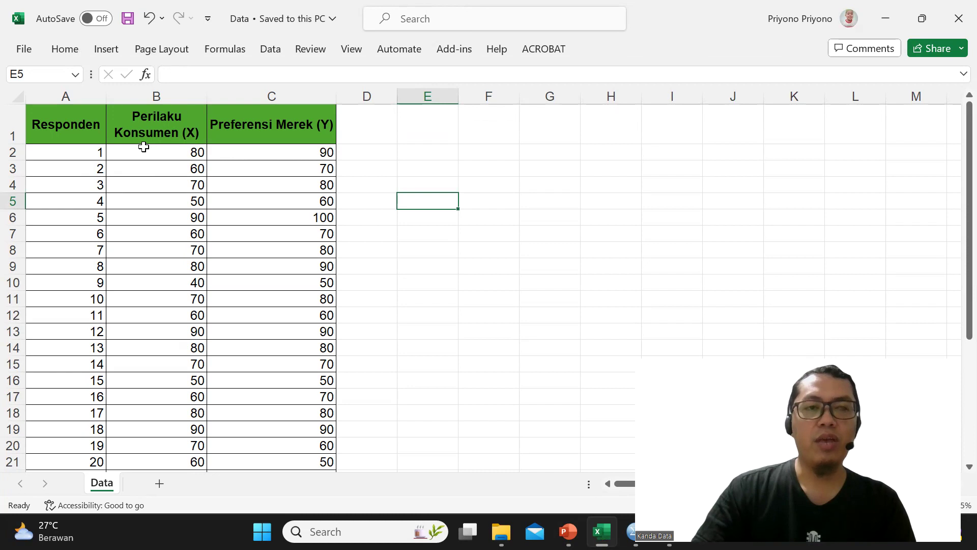
- Review the respondents' Perilaku Konsumen (X) and Preferensi Merek (Y) scores down to the end of the table
{"action": "left_click", "coordinate": [176, 153]}
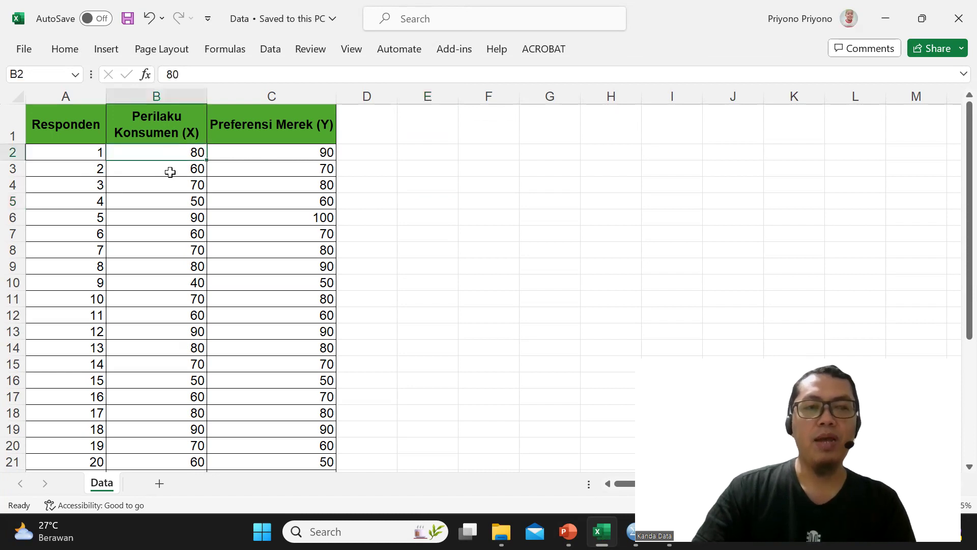
{"action": "left_click", "coordinate": [265, 153]}
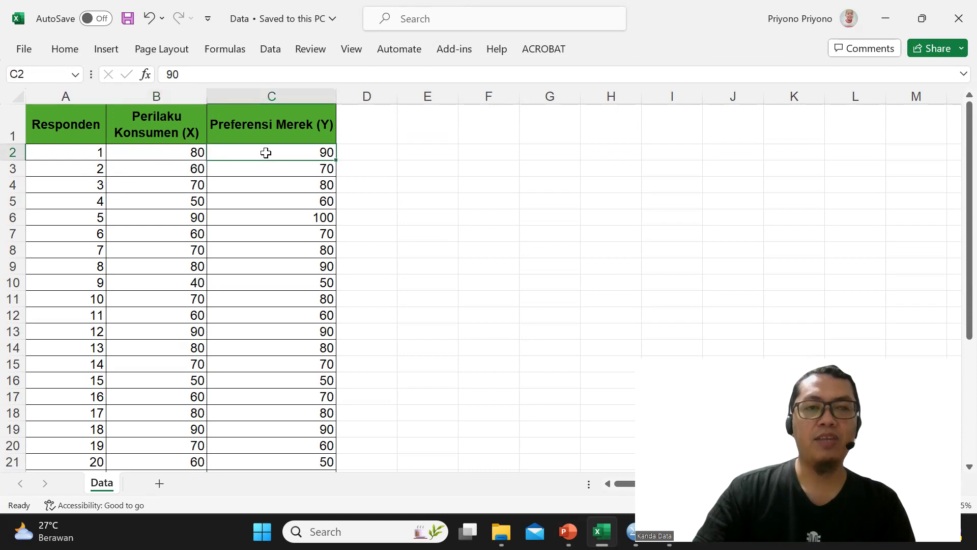
{"action": "left_click", "coordinate": [179, 155]}
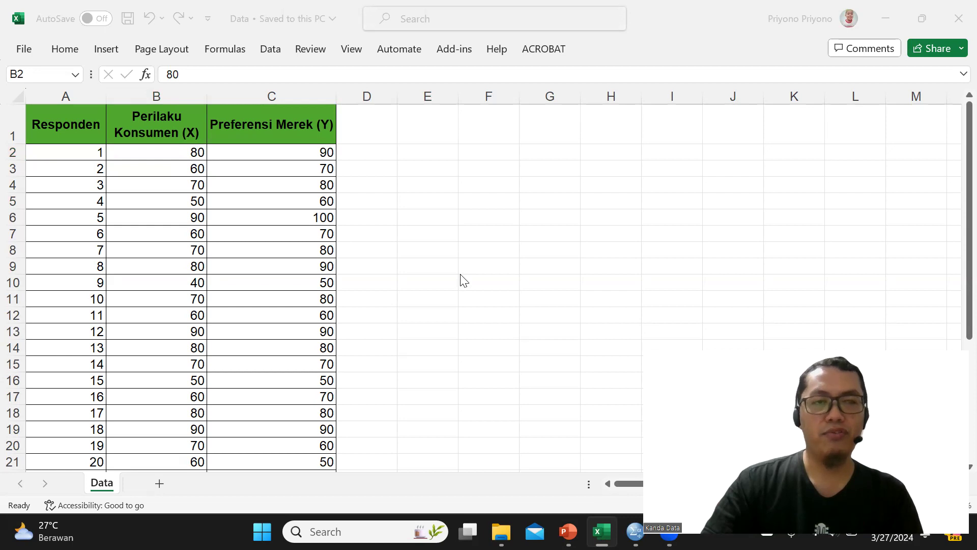
{"action": "left_click", "coordinate": [302, 153]}
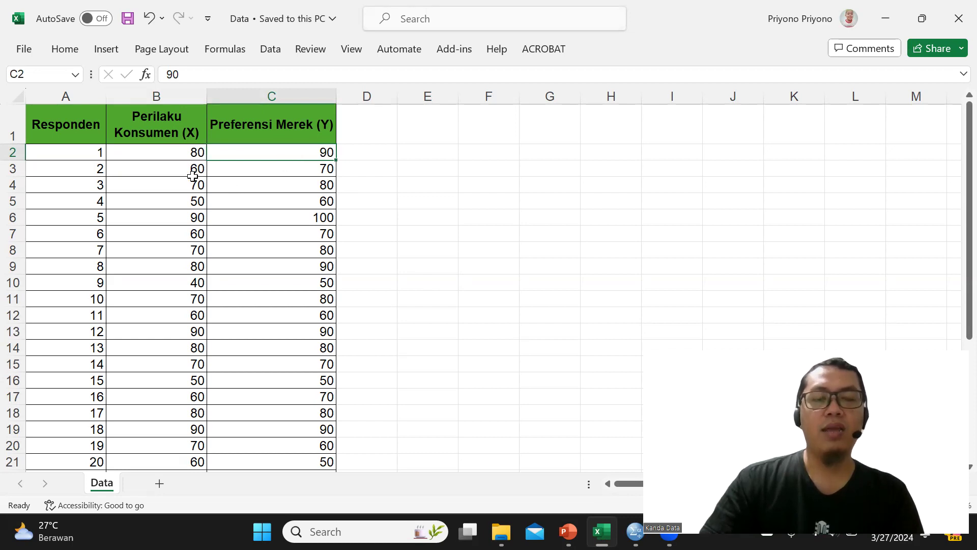
{"action": "scroll", "coordinate": [192, 175], "scroll_direction": "down", "scroll_amount": 1}
{"action": "scroll", "coordinate": [193, 176], "scroll_direction": "down", "scroll_amount": 4}
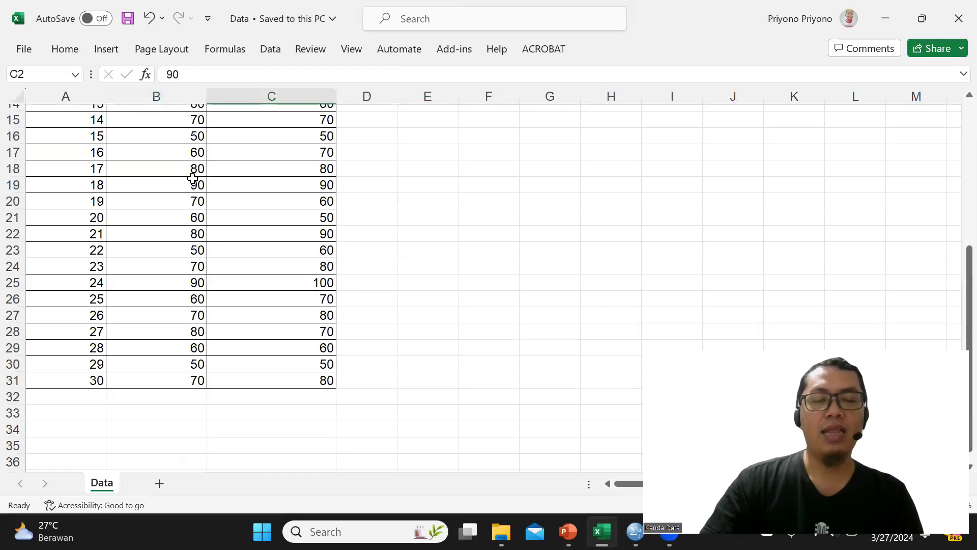
{"action": "scroll", "coordinate": [199, 202], "scroll_direction": "up", "scroll_amount": 5}
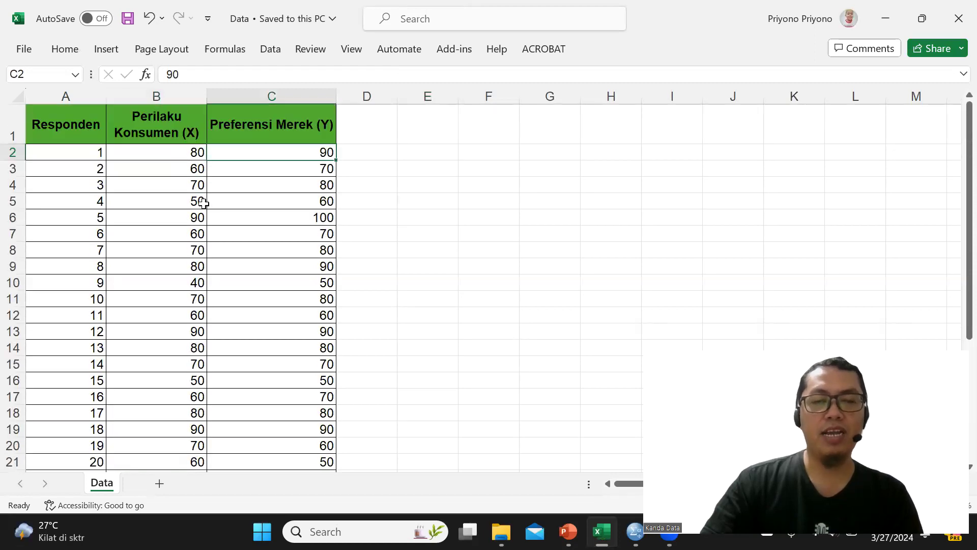
- Switch to SPSS and define two variables named x and y in the variable view
{"action": "left_click", "coordinate": [635, 531]}
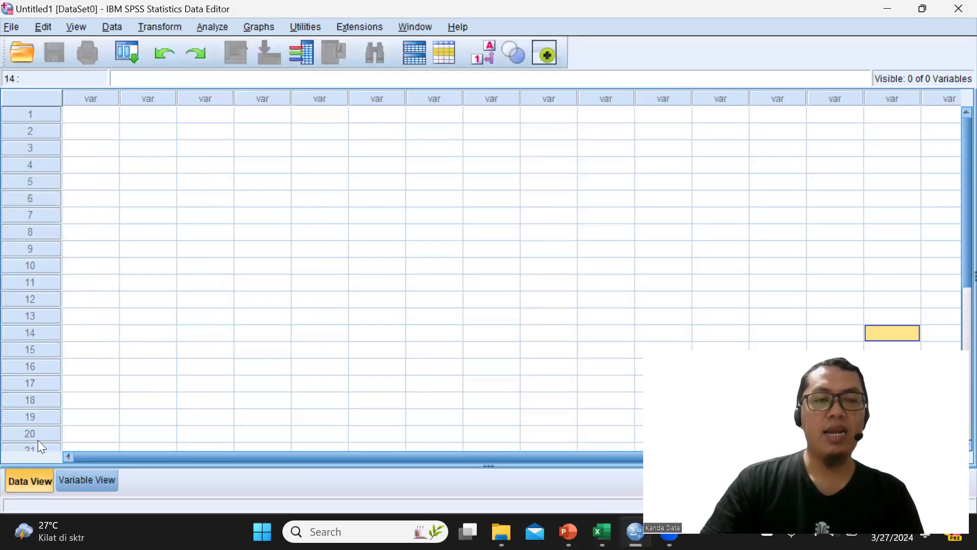
{"action": "left_click", "coordinate": [83, 483]}
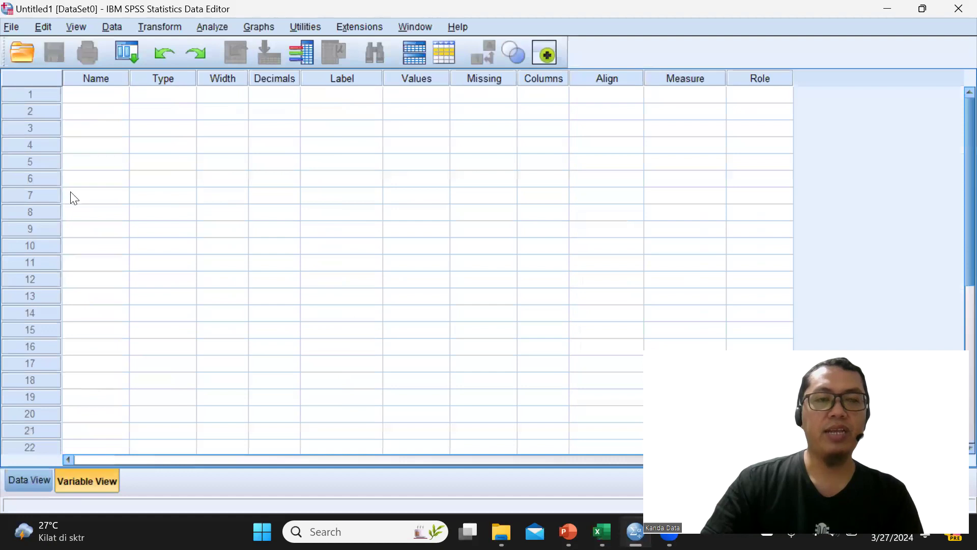
{"action": "left_click", "coordinate": [103, 97]}
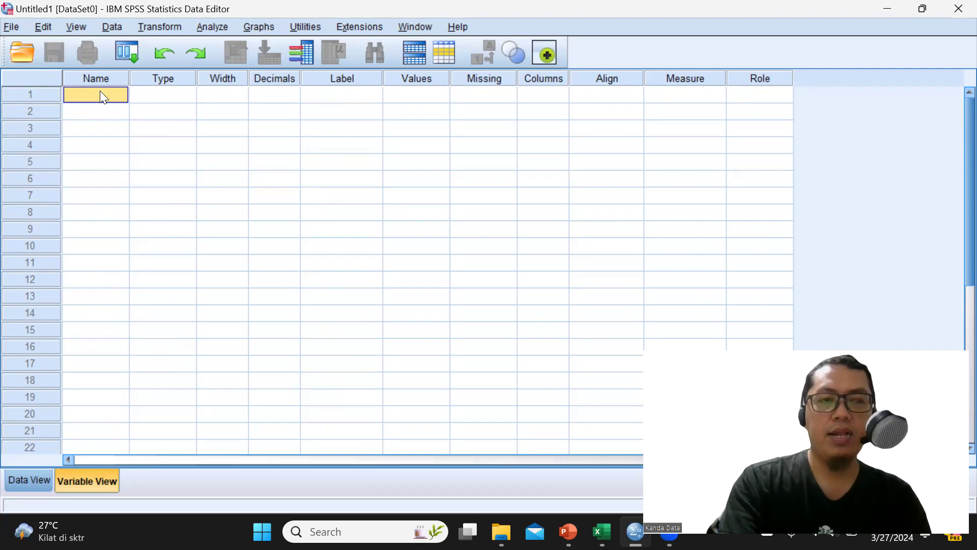
{"action": "type", "text": "x"}
{"action": "left_click", "coordinate": [107, 113]}
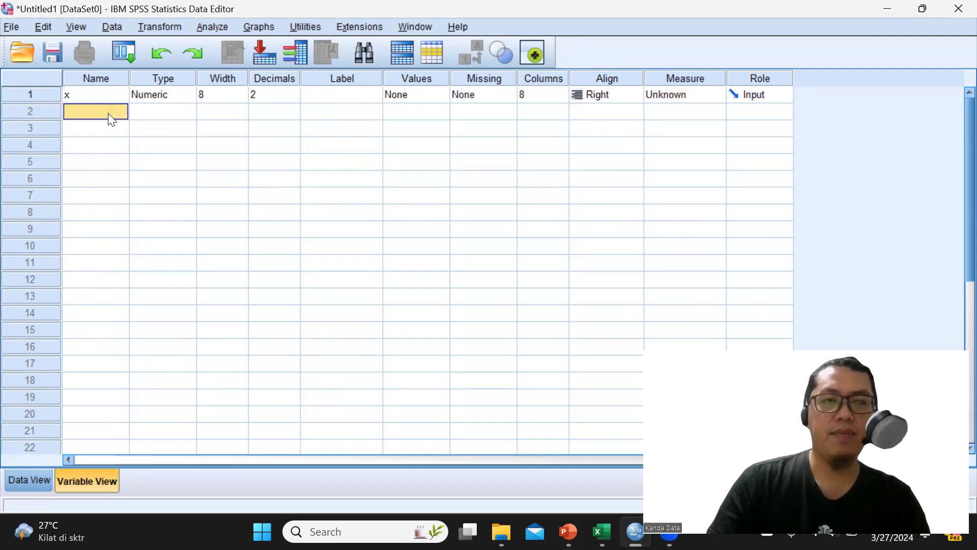
{"action": "type", "text": "y"}
{"action": "left_click", "coordinate": [222, 128]}
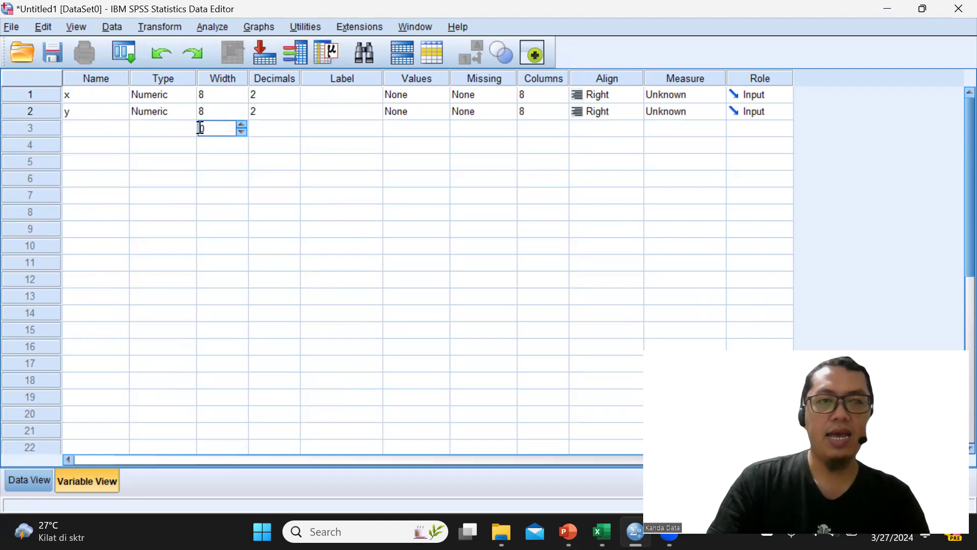
- Set the number of decimals to 0 for both variables x and y
{"action": "left_click", "coordinate": [275, 94]}
{"action": "left_click", "coordinate": [294, 98]}
{"action": "left_click", "coordinate": [293, 98]}
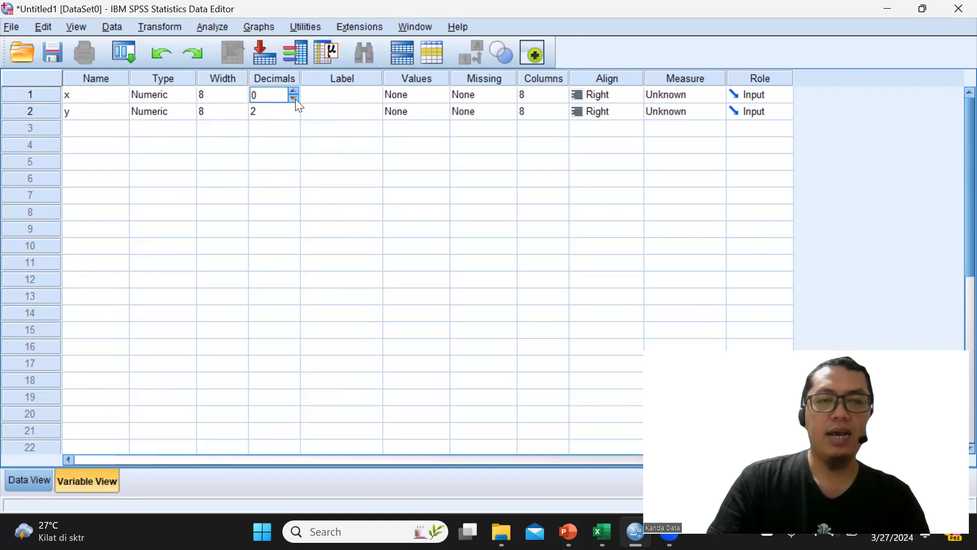
{"action": "left_click", "coordinate": [294, 115]}
{"action": "left_click", "coordinate": [294, 116]}
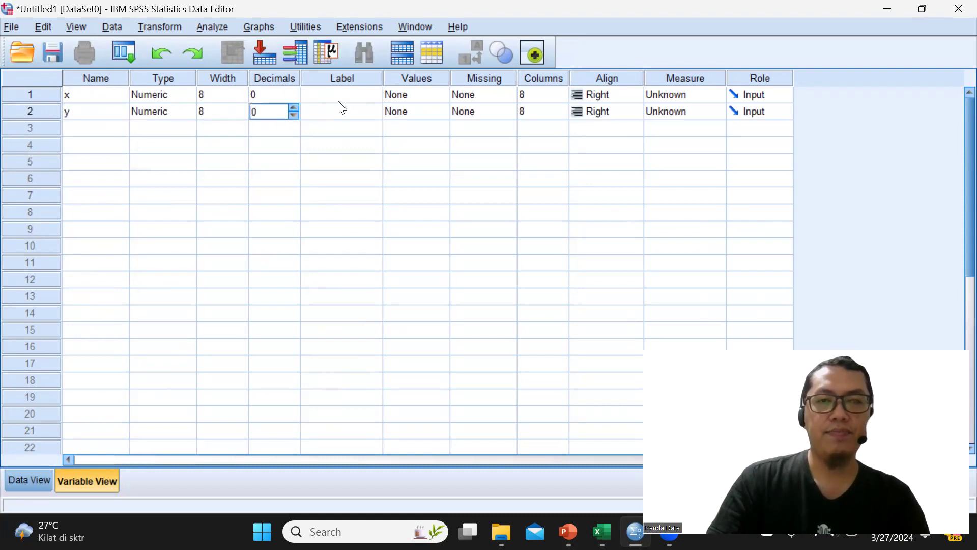
- Set the measurement level of variables x and y to Ordinal
{"action": "left_click", "coordinate": [353, 97]}
{"action": "left_click", "coordinate": [711, 98]}
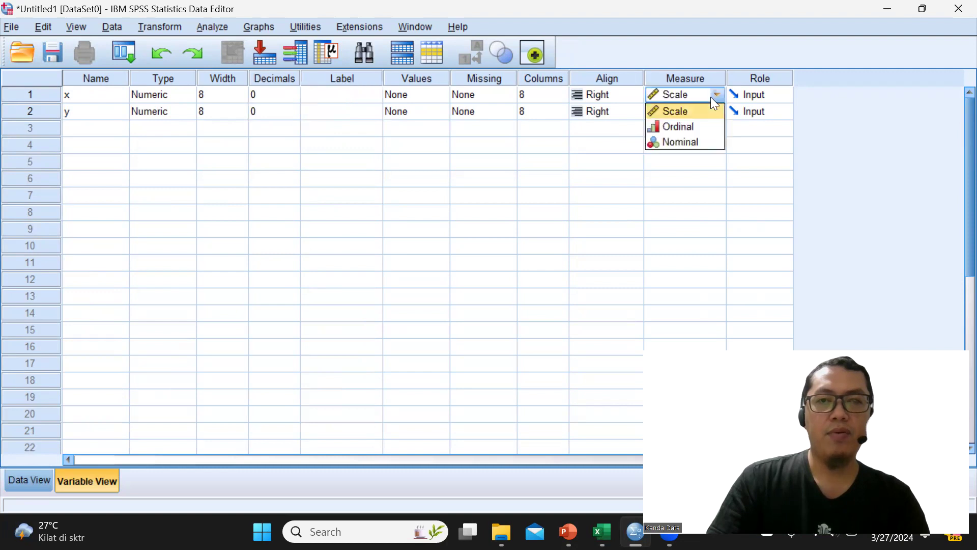
{"action": "left_click", "coordinate": [701, 128]}
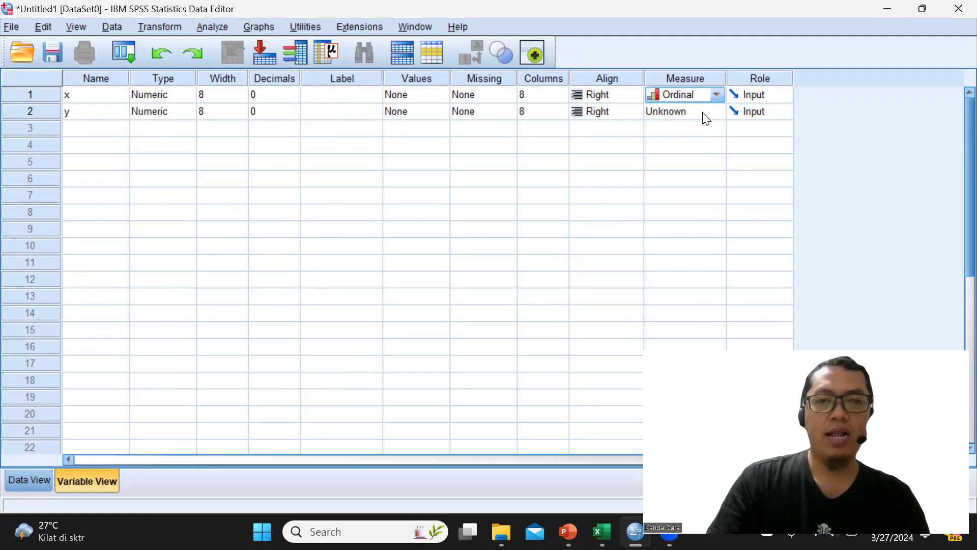
{"action": "left_click", "coordinate": [702, 114]}
{"action": "left_click", "coordinate": [693, 144]}
- Copy the header text "Perilaku Konsumen (X)" from the Excel sheet and paste it as the label of variable x in SPSS
{"action": "left_click", "coordinate": [348, 94]}
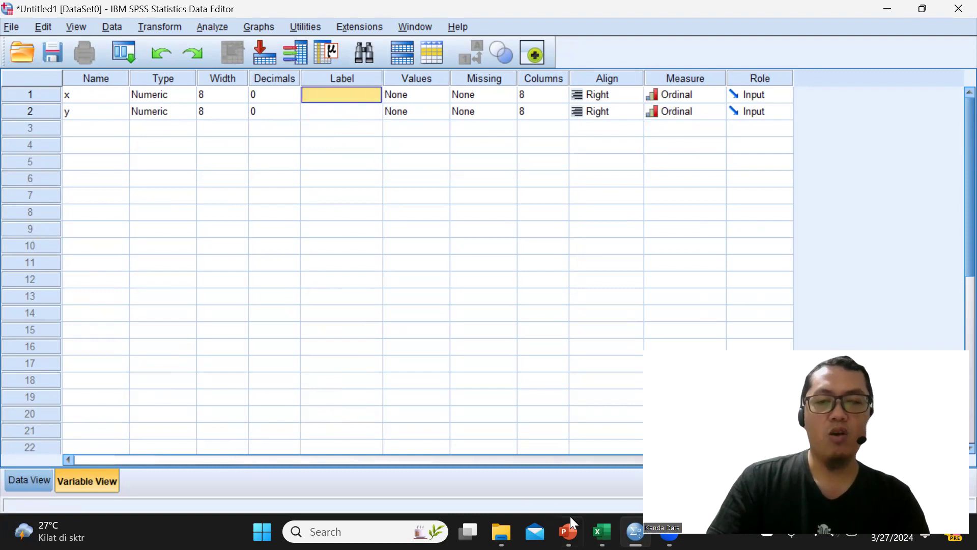
{"action": "left_click", "coordinate": [602, 531]}
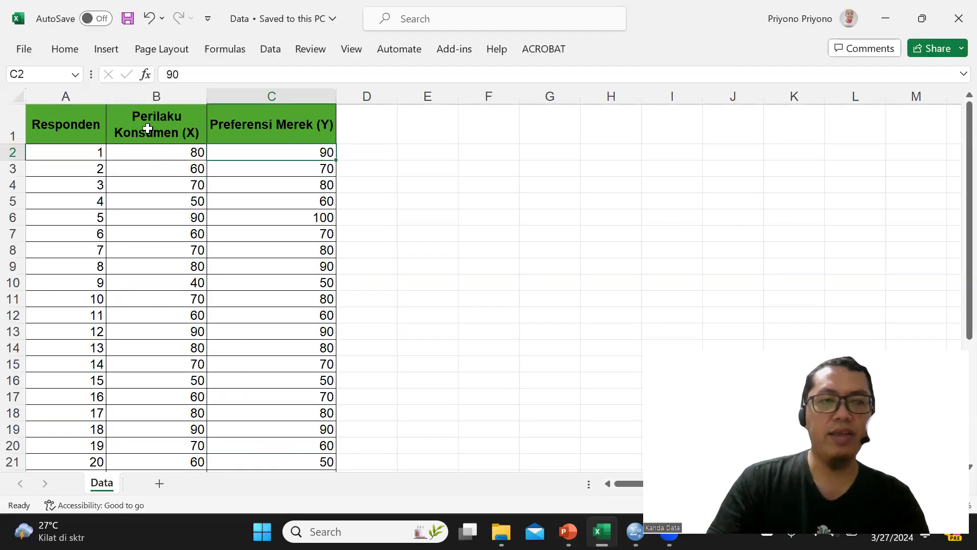
{"action": "left_click", "coordinate": [132, 115]}
{"action": "double_click", "coordinate": [131, 114]}
{"action": "left_click_drag", "start_coordinate": [130, 115], "coordinate": [199, 137]}
{"action": "key", "text": "ctrl+c"}
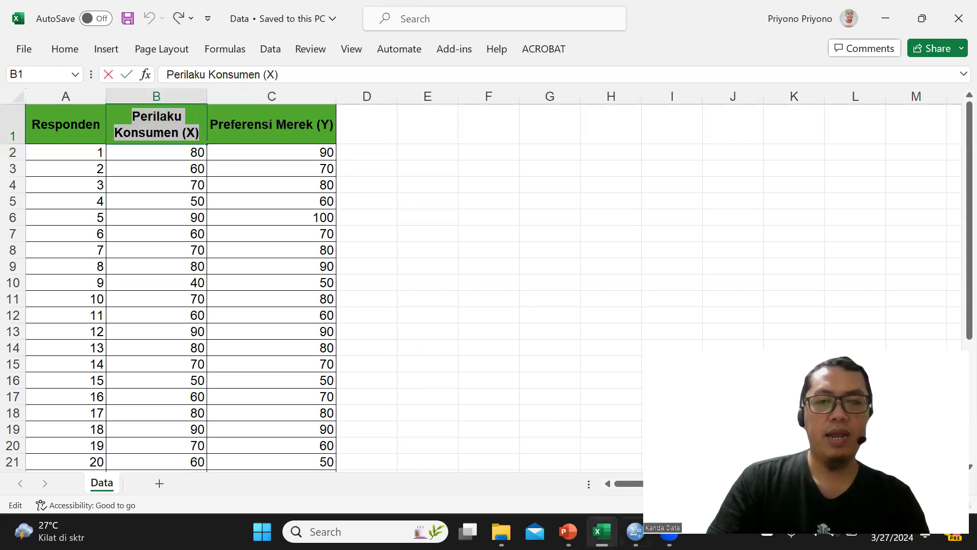
{"action": "mouse_move", "coordinate": [635, 531]}
{"action": "left_click", "coordinate": [593, 458]}
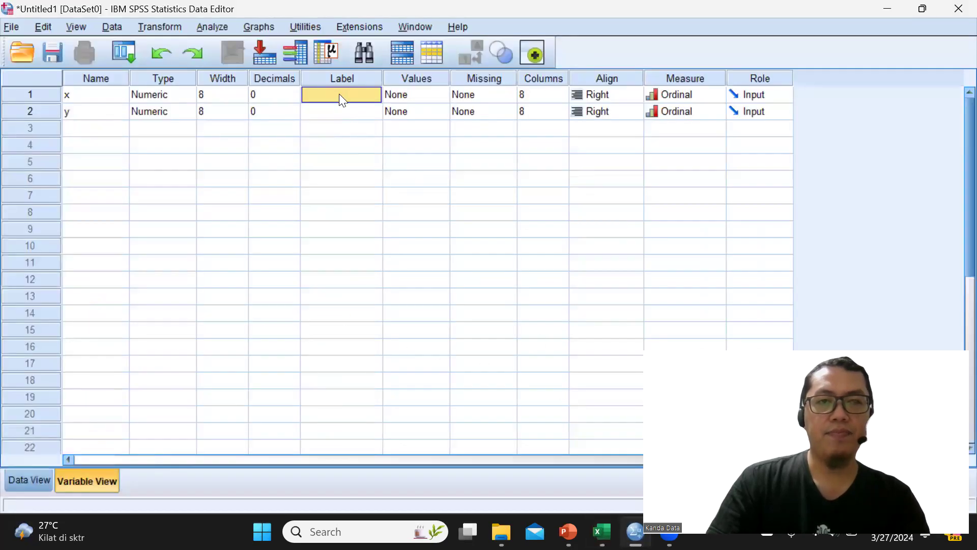
{"action": "key", "text": "ctrl+v"}
- Label variable y "Preferensi Merek (Y)" with the header text copied from Excel, and widen the Label column to show both labels fully
{"action": "left_click", "coordinate": [335, 111]}
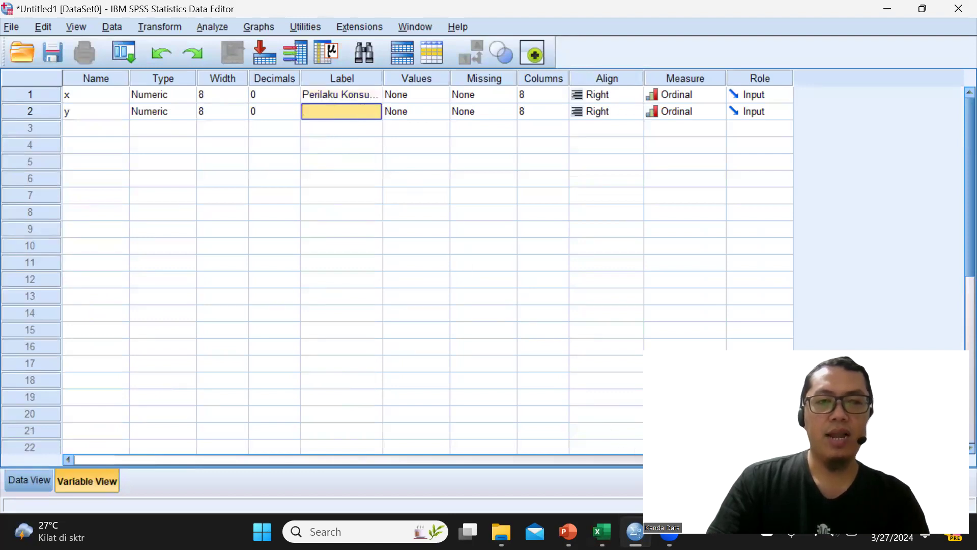
{"action": "left_click", "coordinate": [602, 531]}
{"action": "left_click", "coordinate": [217, 124]}
{"action": "left_click_drag", "start_coordinate": [210, 124], "coordinate": [335, 124]}
{"action": "key", "text": "ctrl+c"}
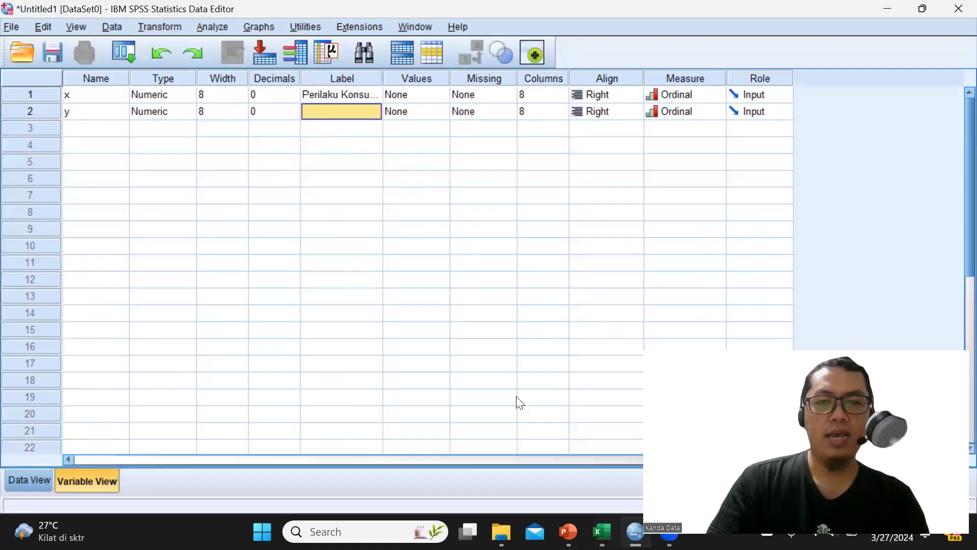
{"action": "left_click", "coordinate": [635, 531]}
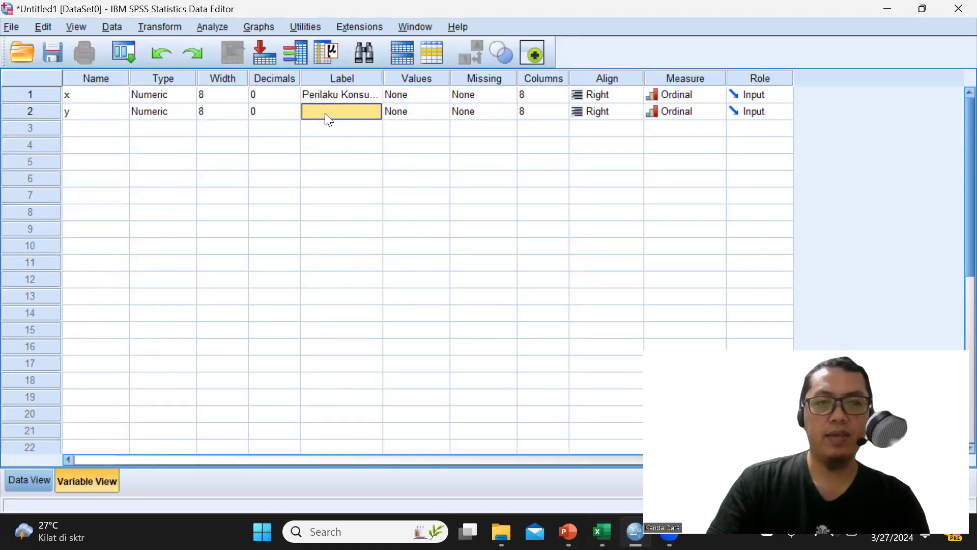
{"action": "key", "text": "ctrl+v"}
{"action": "left_click", "coordinate": [333, 144]}
{"action": "left_click_drag", "start_coordinate": [381, 76], "coordinate": [432, 75]}
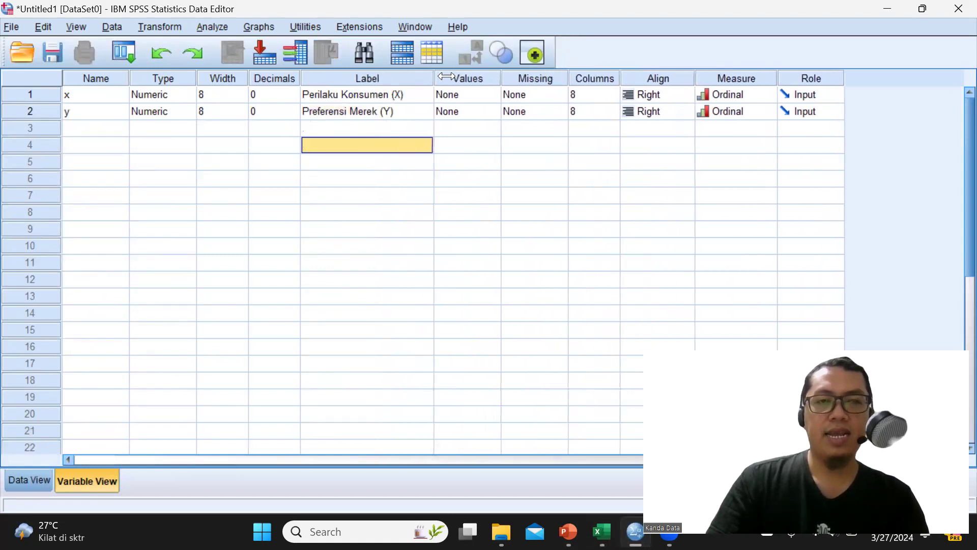
{"action": "left_click", "coordinate": [359, 182]}
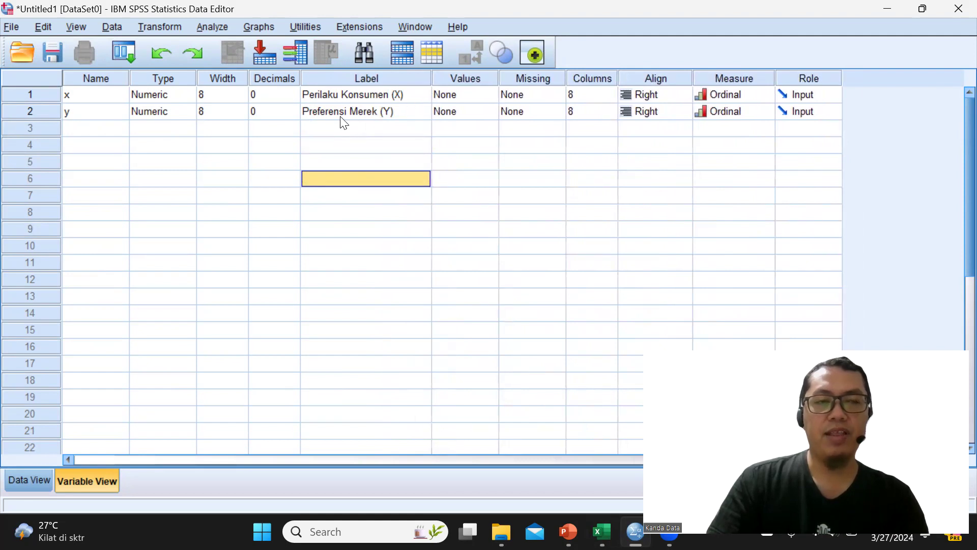
- Select the first x cell in the SPSS data view, and copy the score range B2:C31 from the Excel sheet
{"action": "left_click", "coordinate": [29, 480]}
{"action": "left_click", "coordinate": [104, 115]}
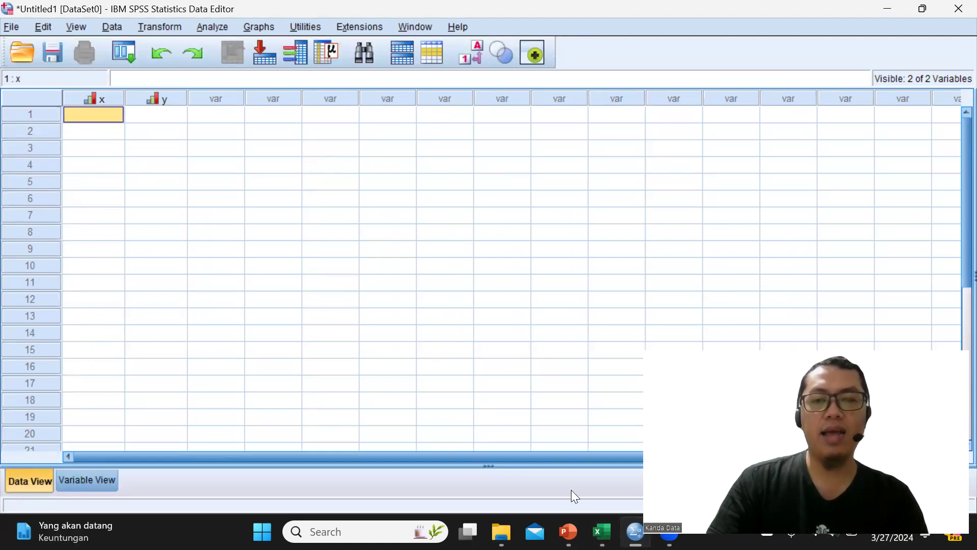
{"action": "key", "text": "alt+Tab"}
{"action": "left_click", "coordinate": [218, 218]}
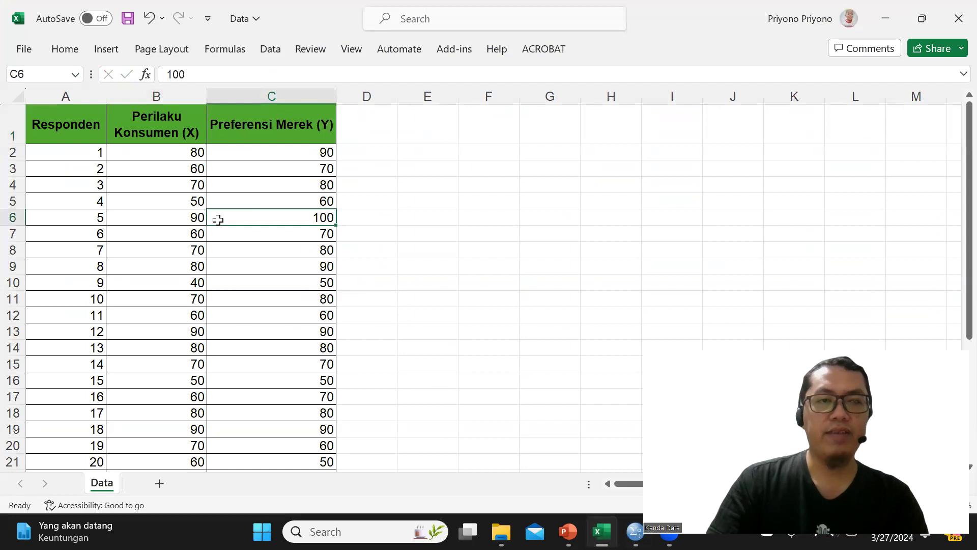
{"action": "left_click_drag", "start_coordinate": [165, 152], "coordinate": [275, 434]}
{"action": "right_click", "coordinate": [239, 209]}
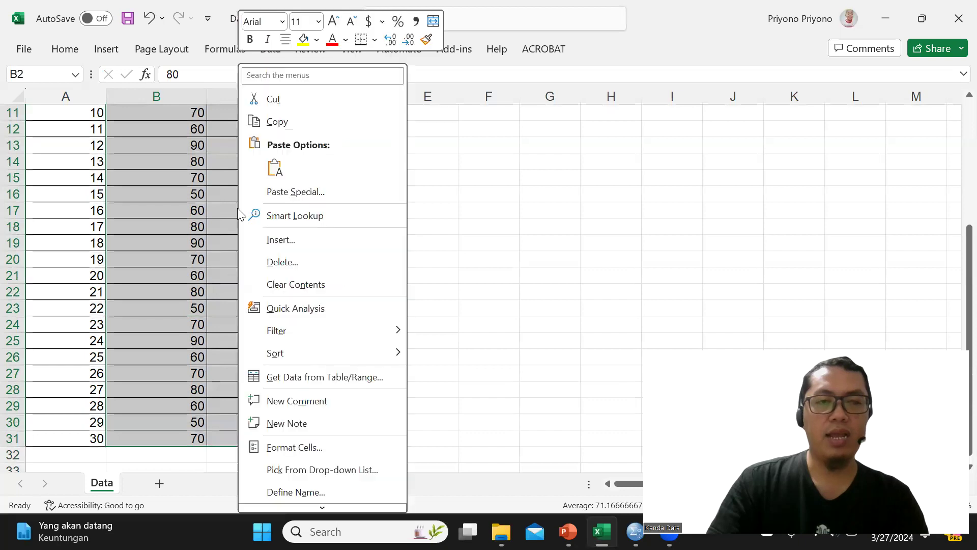
{"action": "left_click", "coordinate": [280, 123]}
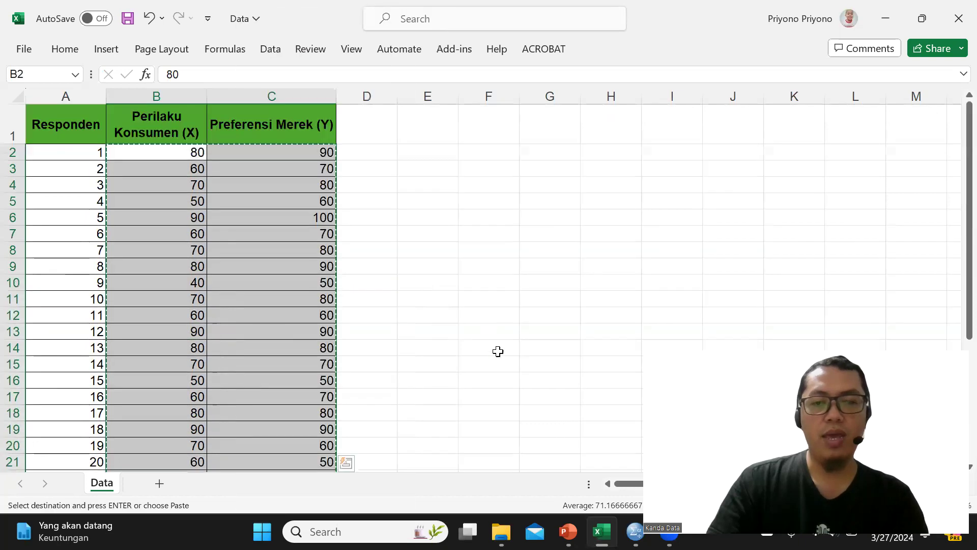
- Paste the copied scores into SPSS, starting at case 1 of variable x
{"action": "left_click", "coordinate": [635, 531]}
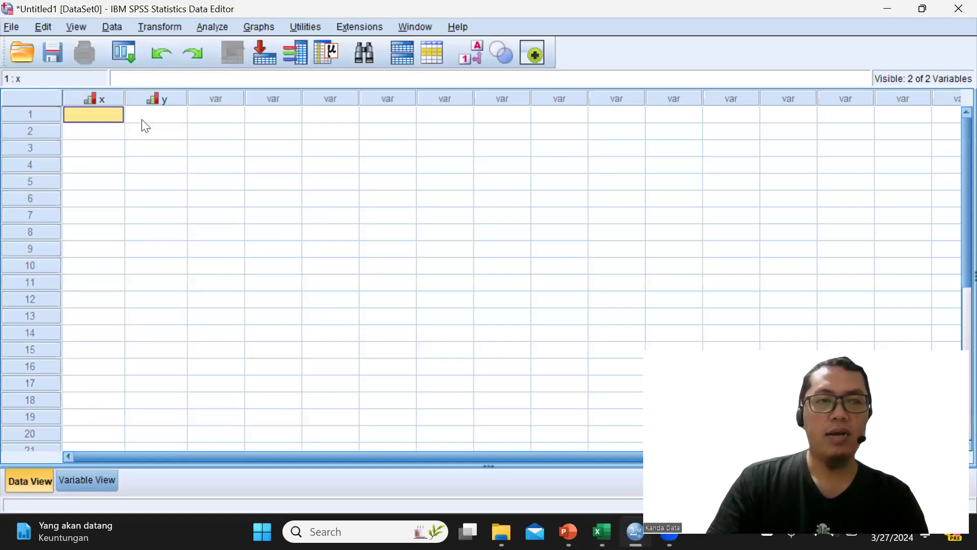
{"action": "right_click", "coordinate": [90, 114]}
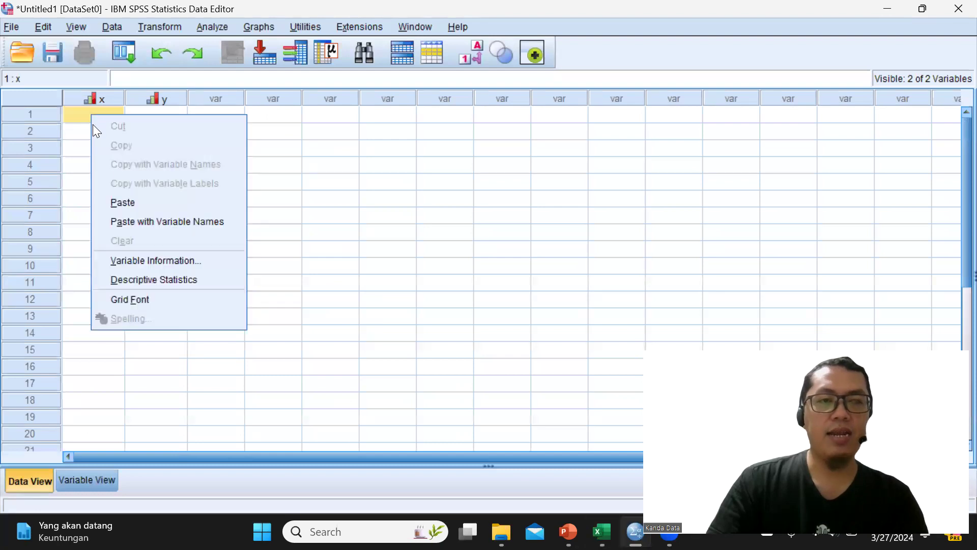
{"action": "left_click", "coordinate": [122, 201]}
{"action": "left_click", "coordinate": [277, 197]}
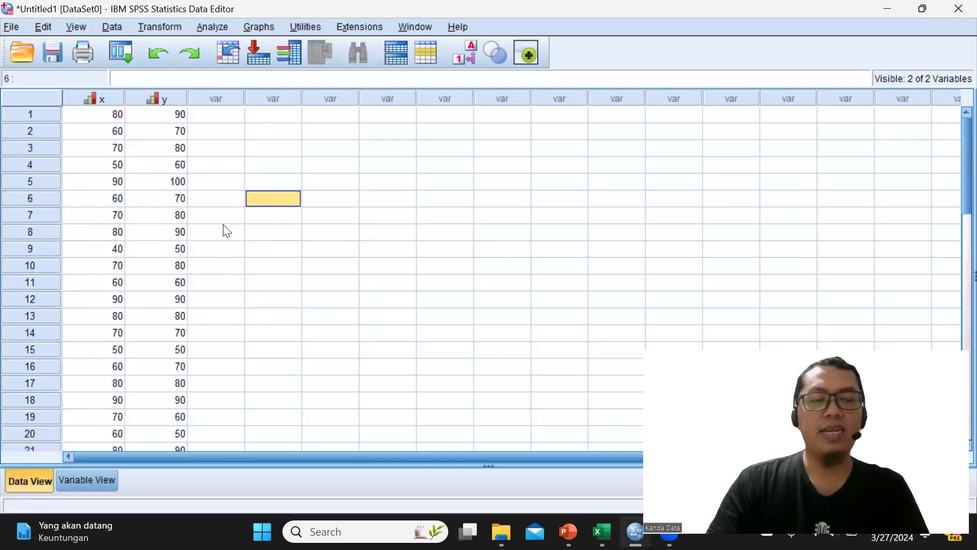
- Check the pasted x and y values from the first case to the last
{"action": "scroll", "coordinate": [224, 229], "scroll_direction": "down", "scroll_amount": 4}
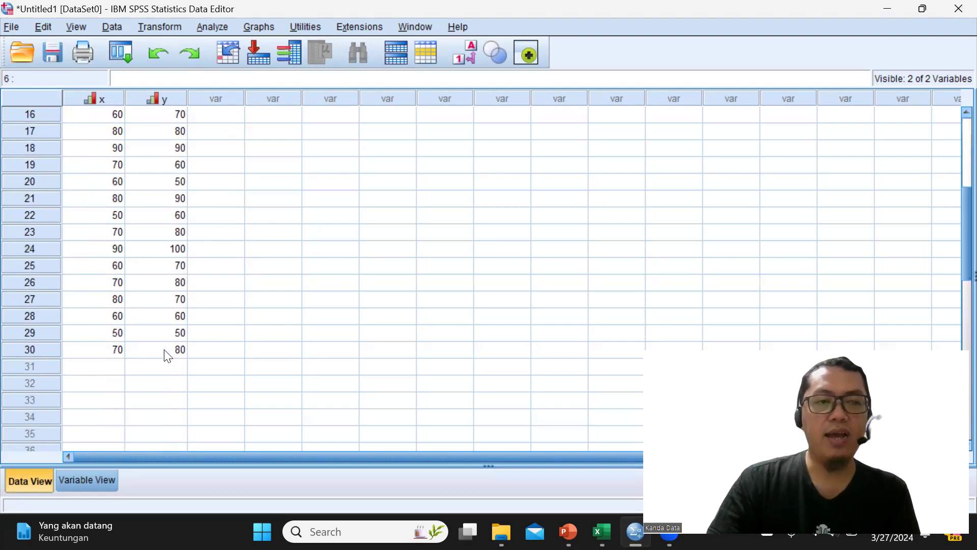
{"action": "scroll", "coordinate": [139, 365], "scroll_direction": "up", "scroll_amount": 1}
{"action": "scroll", "coordinate": [139, 365], "scroll_direction": "up", "scroll_amount": 4}
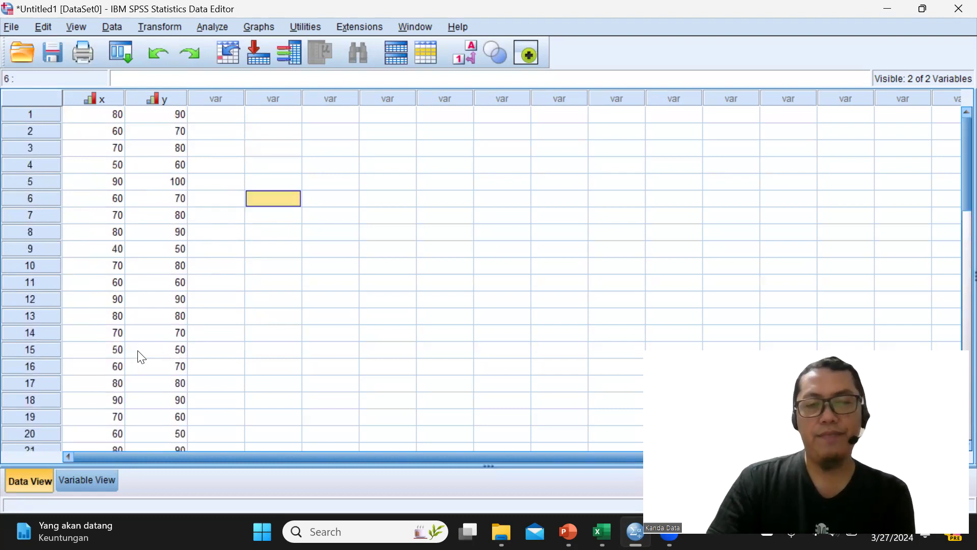
{"action": "left_click", "coordinate": [394, 269]}
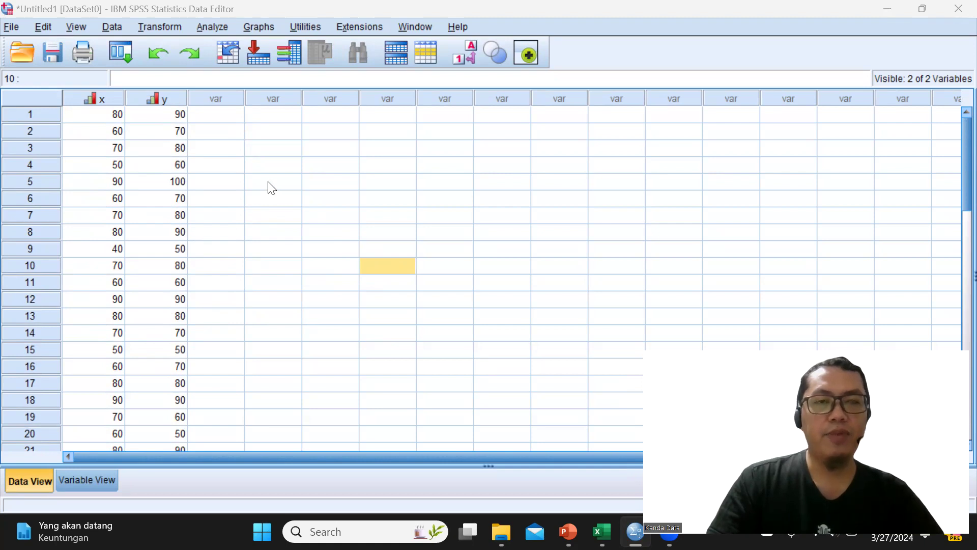
{"action": "scroll", "coordinate": [209, 211], "scroll_direction": "down", "scroll_amount": 2}
{"action": "scroll", "coordinate": [210, 211], "scroll_direction": "up", "scroll_amount": 2}
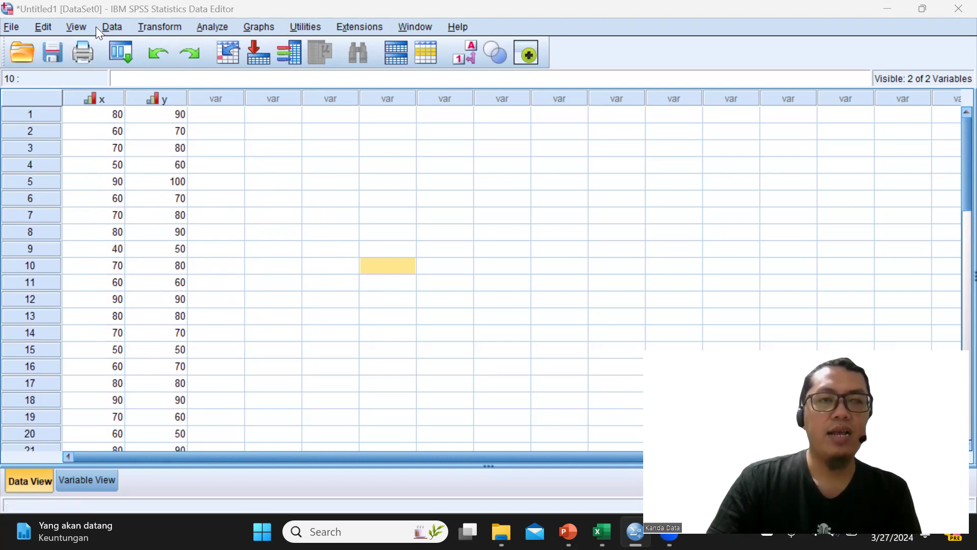
- Set up a bivariate correlation analysis with Perilaku Konsumen (X) and Preferensi Merek (Y) as the variables
{"action": "key", "text": "alt+a"}
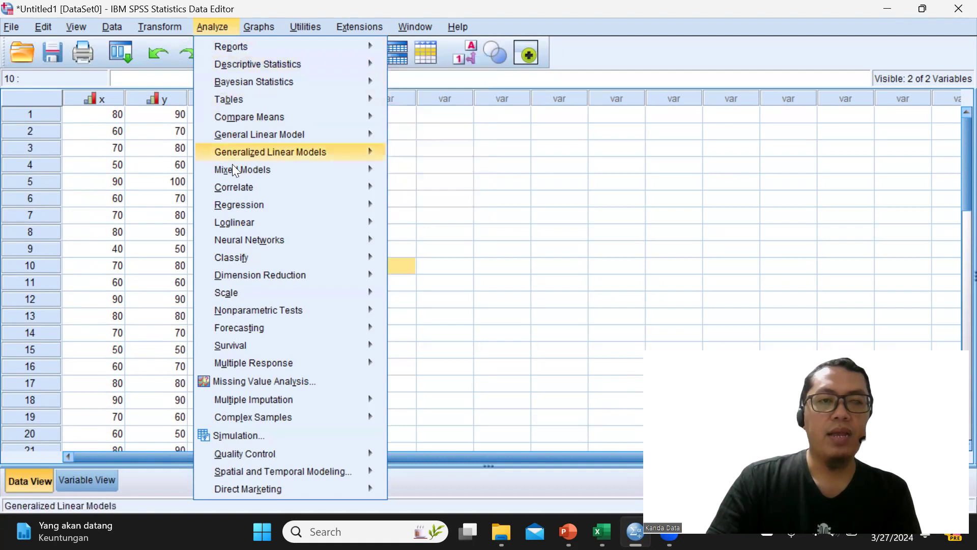
{"action": "mouse_move", "coordinate": [253, 190]}
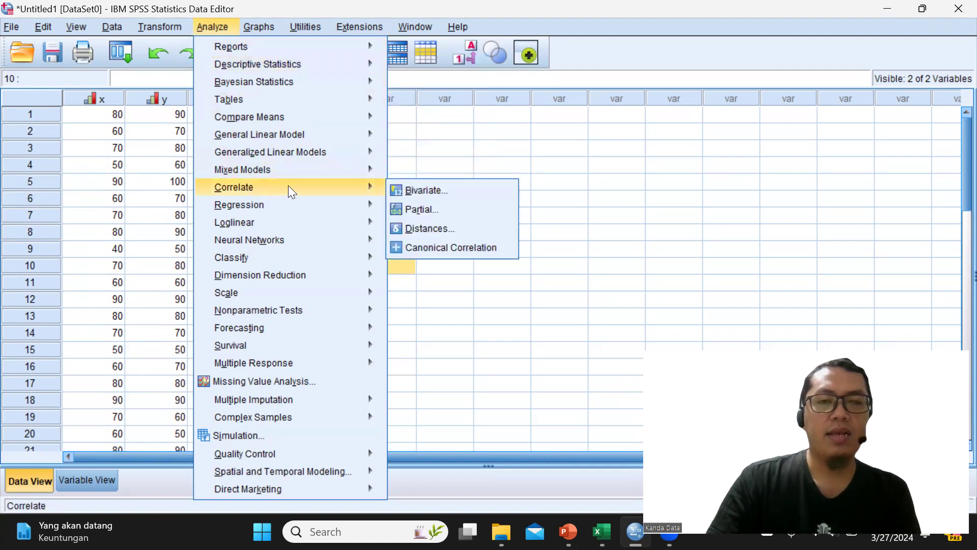
{"action": "left_click", "coordinate": [461, 191]}
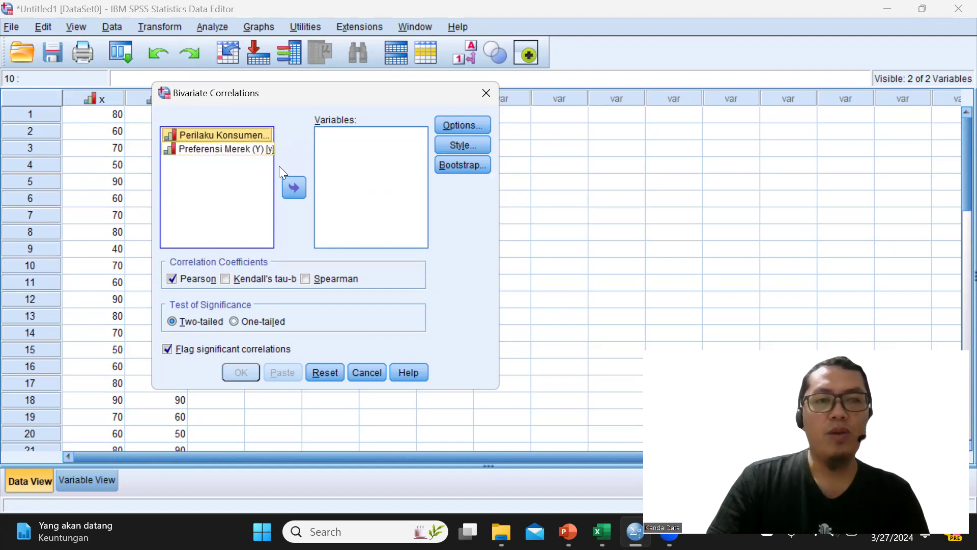
{"action": "left_click", "coordinate": [302, 186]}
{"action": "left_click", "coordinate": [230, 136]}
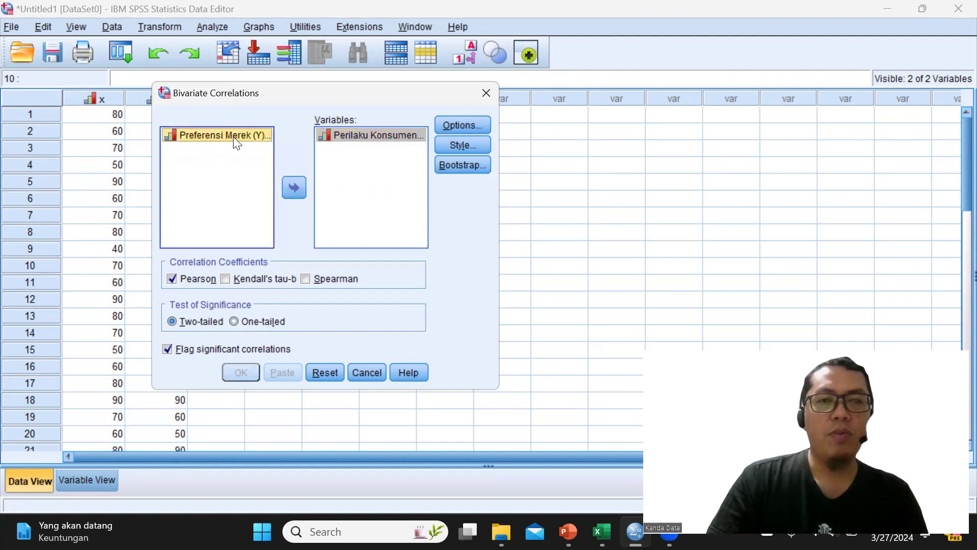
{"action": "left_click", "coordinate": [293, 188]}
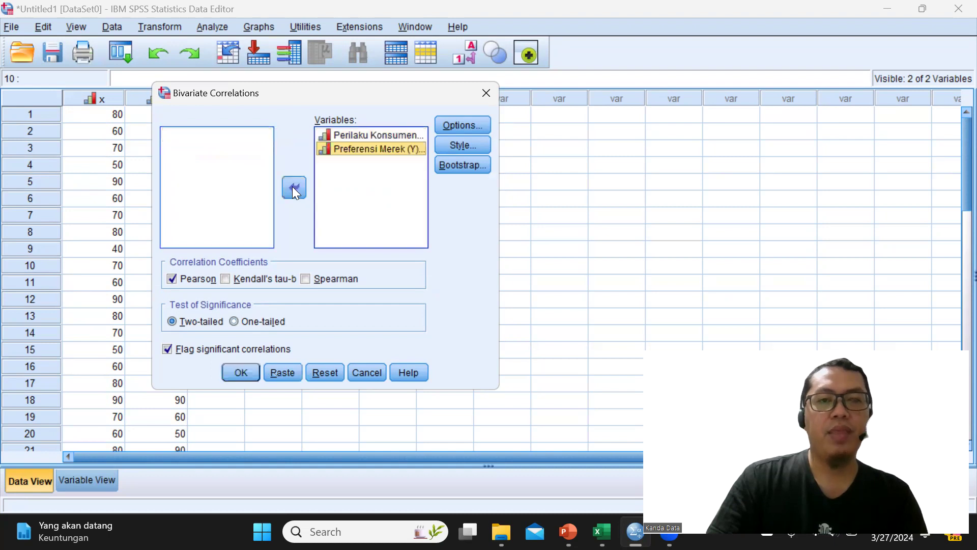
- Choose Spearman as the only correlation coefficient, leaving Pearson out, and run the two-tailed analysis
{"action": "left_click", "coordinate": [188, 277]}
{"action": "left_click", "coordinate": [204, 281]}
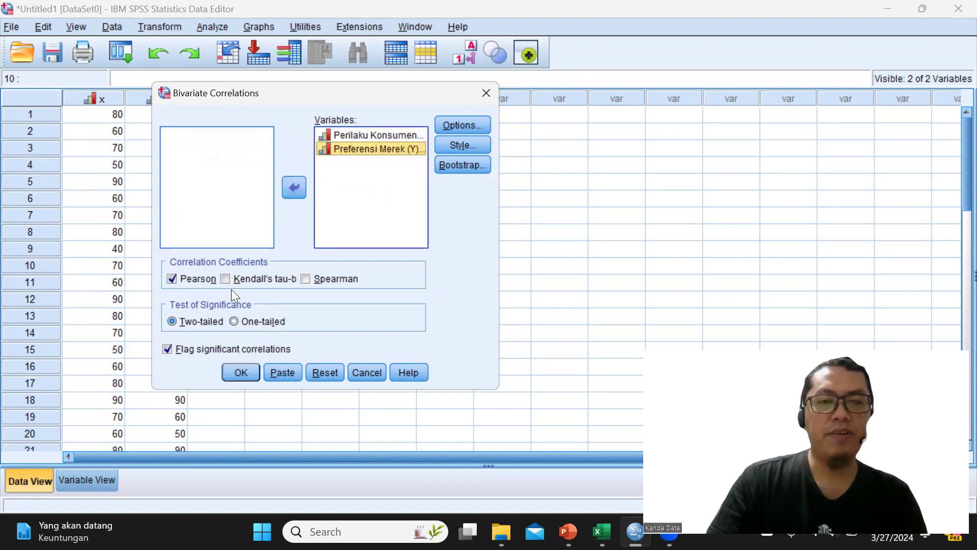
{"action": "left_click", "coordinate": [304, 277]}
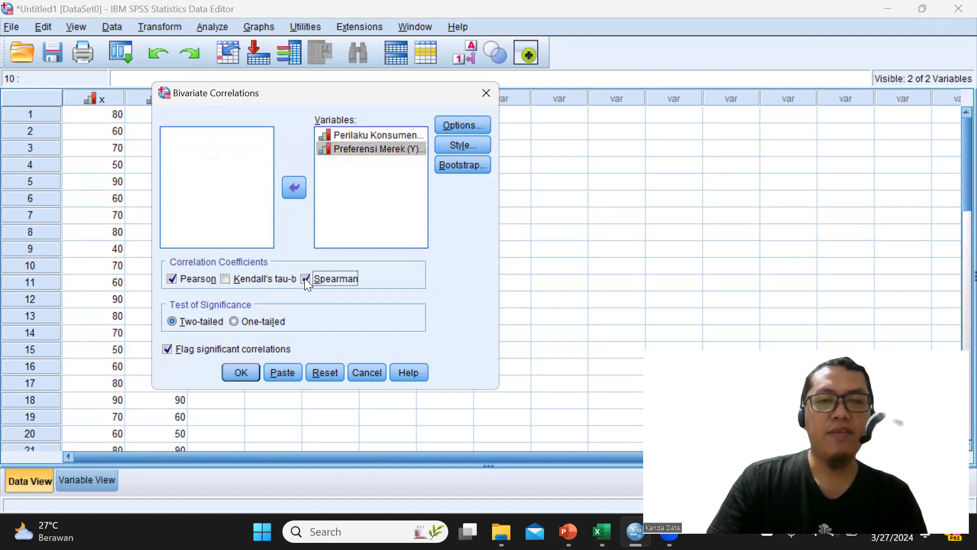
{"action": "left_click", "coordinate": [170, 280]}
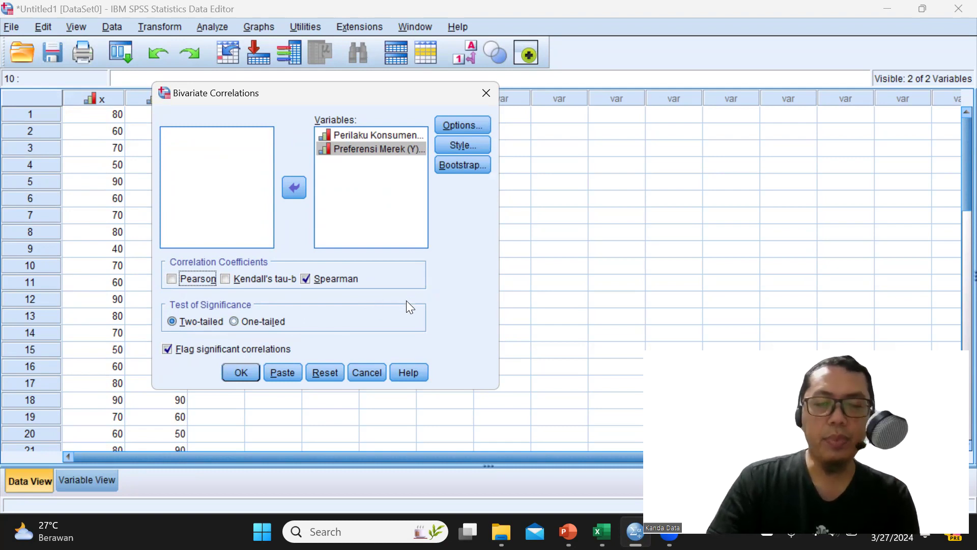
{"action": "left_click", "coordinate": [239, 371]}
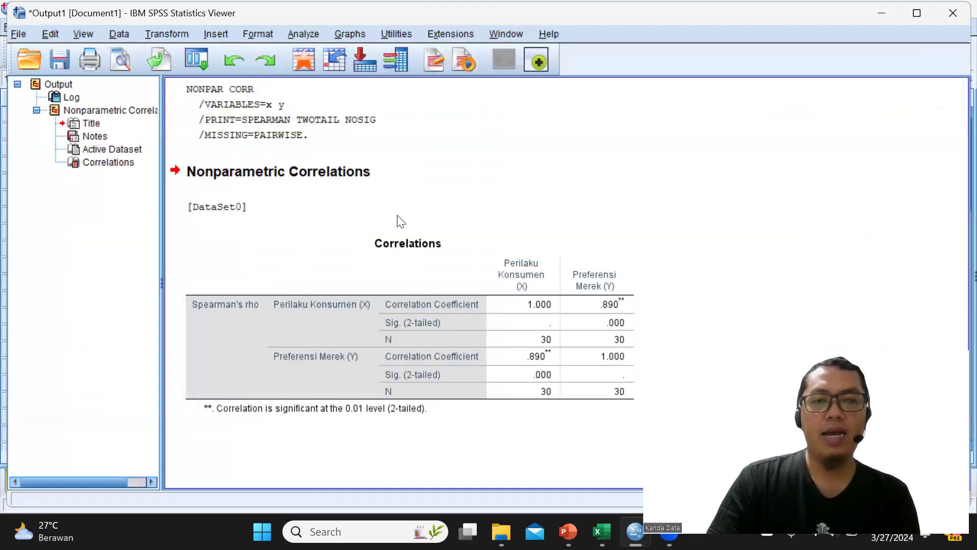
- Examine the coefficient and significance in the Correlations table, and switch to PowerPoint to review the hypotheses on slide 3
{"action": "left_click", "coordinate": [404, 278]}
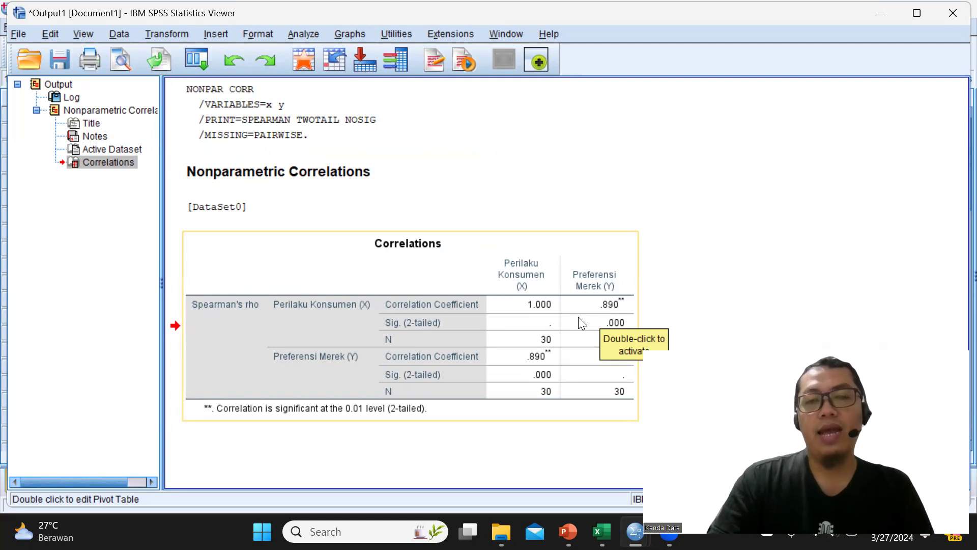
{"action": "left_click", "coordinate": [585, 328]}
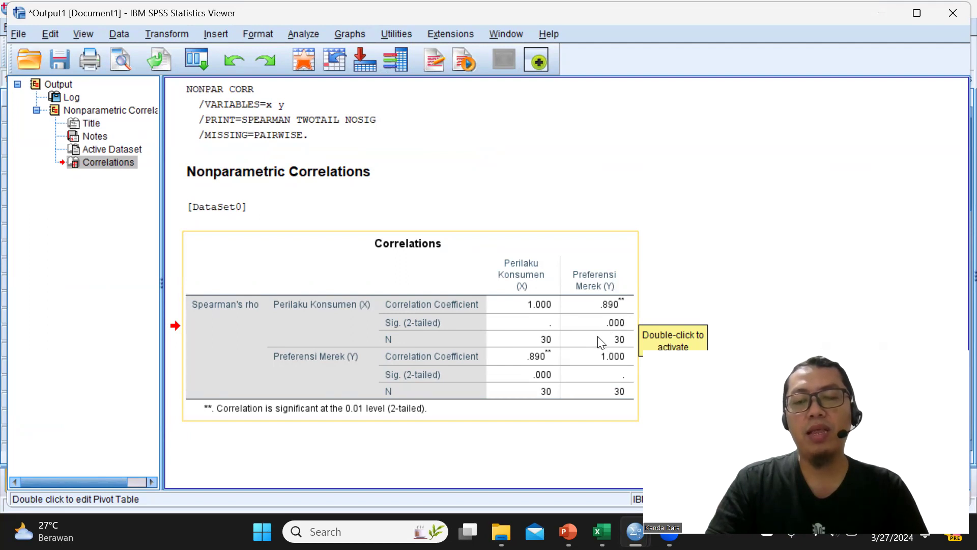
{"action": "left_click", "coordinate": [568, 531]}
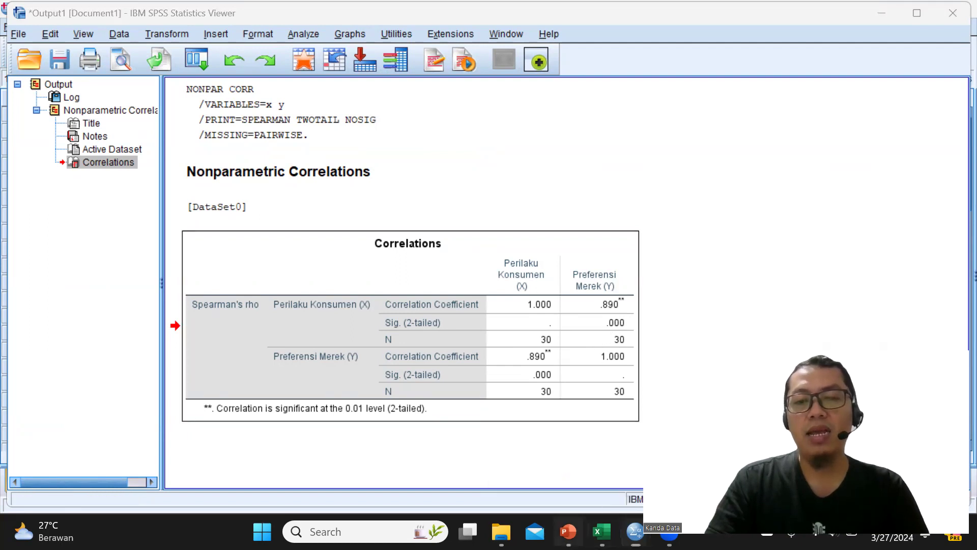
{"action": "left_click", "coordinate": [101, 337]}
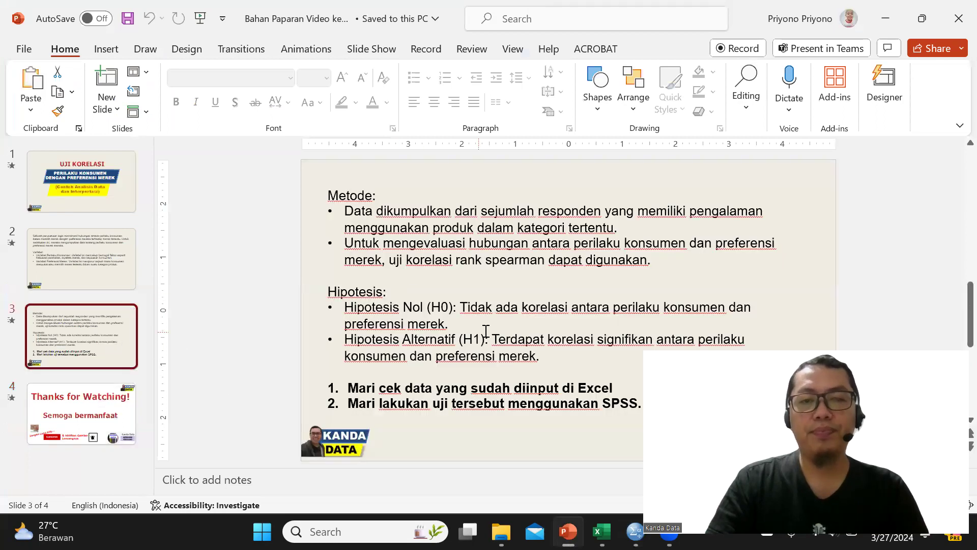